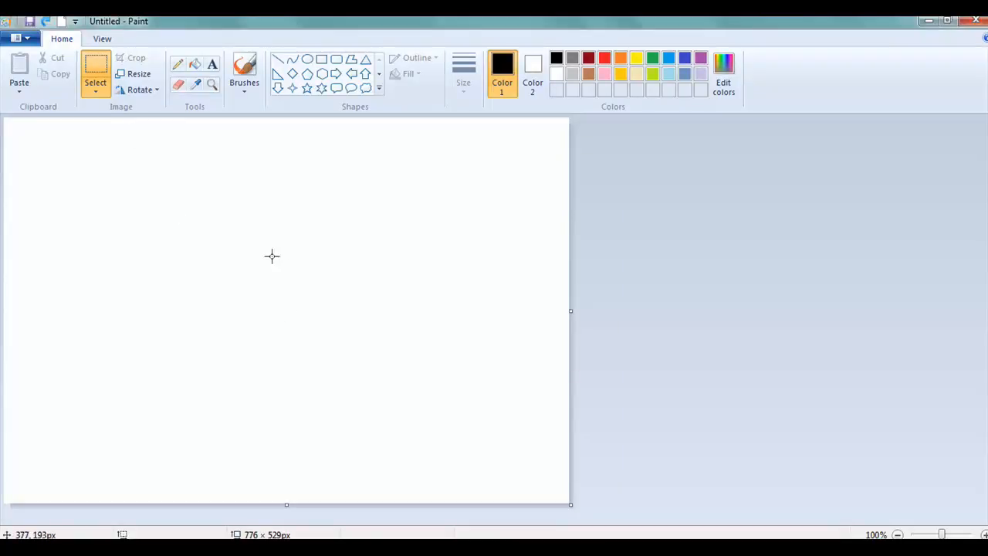
Paste the photo 7_3.jpg from the Desktop onto the blank canvas
click(21, 91)
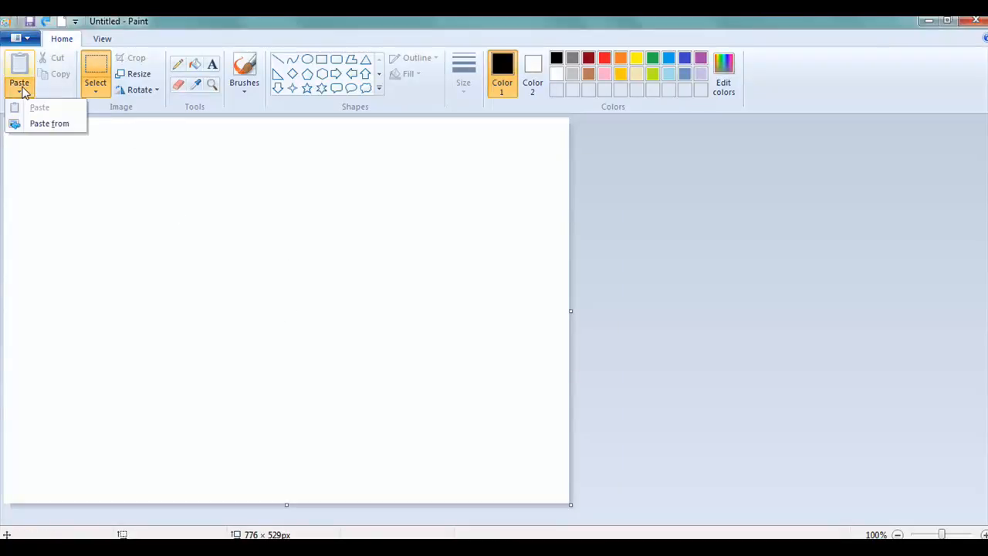
click(40, 121)
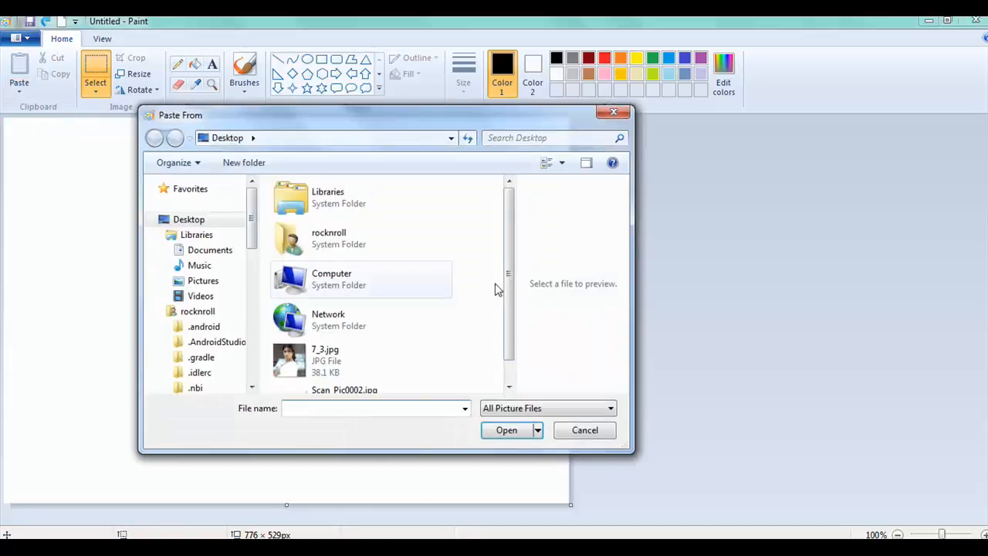
drag(509, 282, 509, 327)
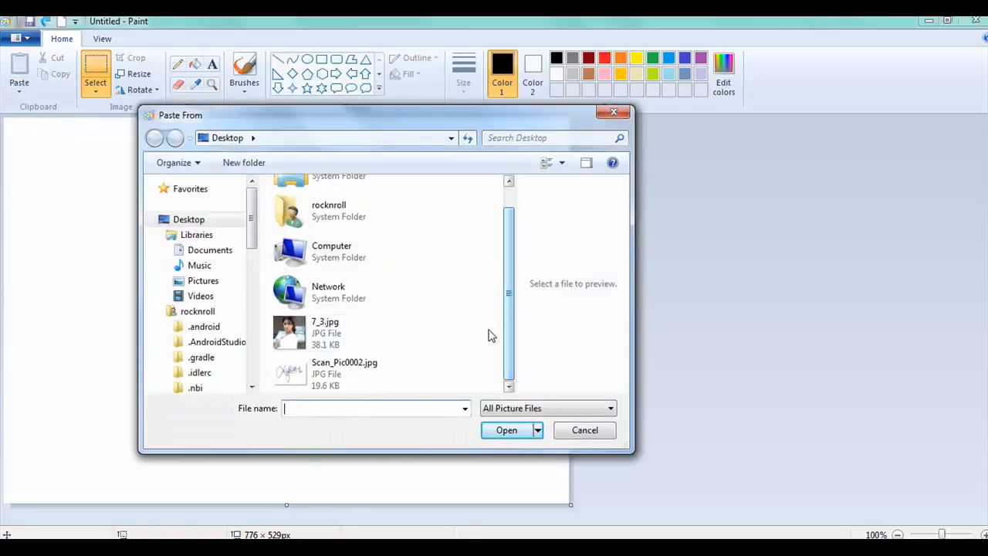
click(299, 340)
click(511, 430)
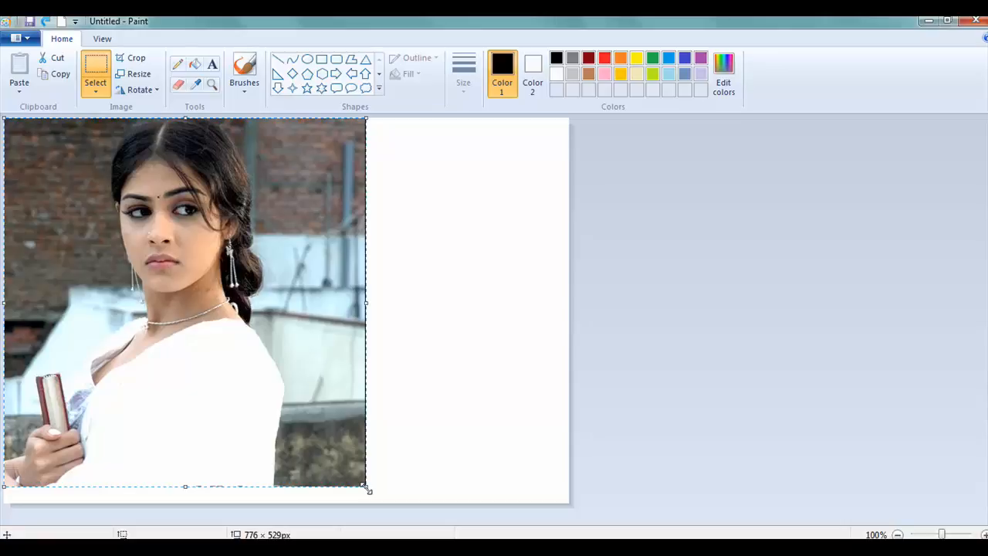
Shrink the pasted photo to about 283 × 307 px, keeping it in the canvas's upper-left corner, and deselect it
drag(366, 488, 287, 389)
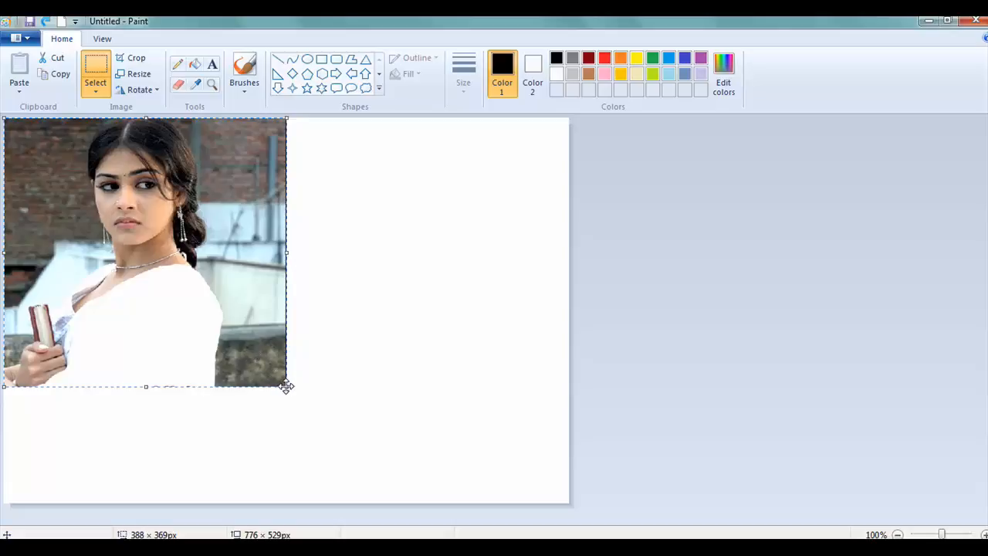
drag(287, 388, 210, 342)
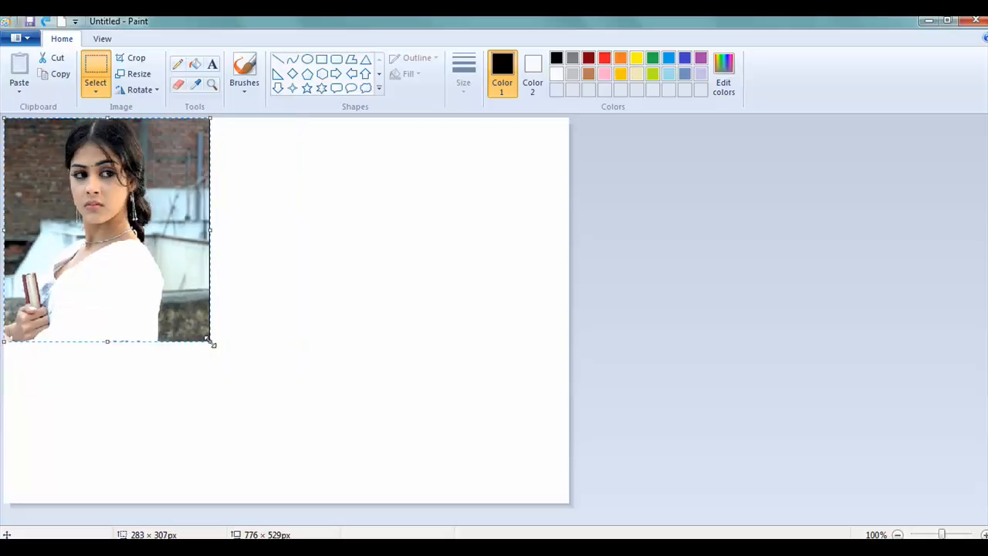
click(335, 295)
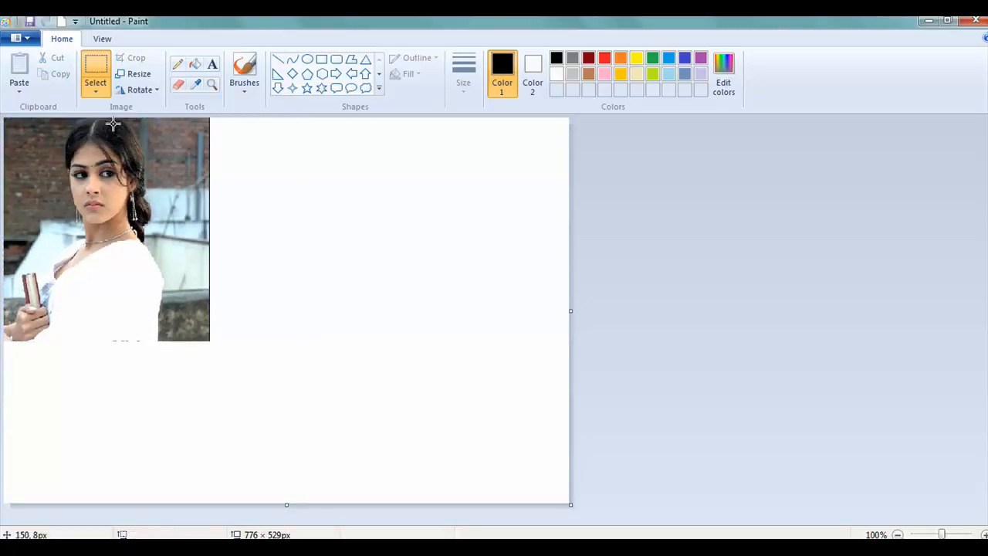
Paste the signature scan Scan_Pic0002.jpg from the Desktop into the picture
click(26, 92)
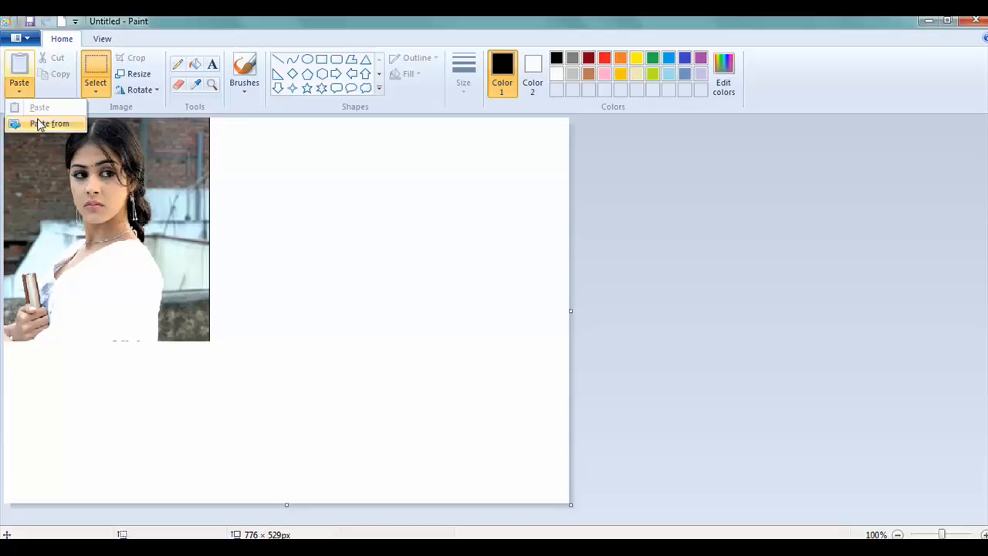
click(37, 123)
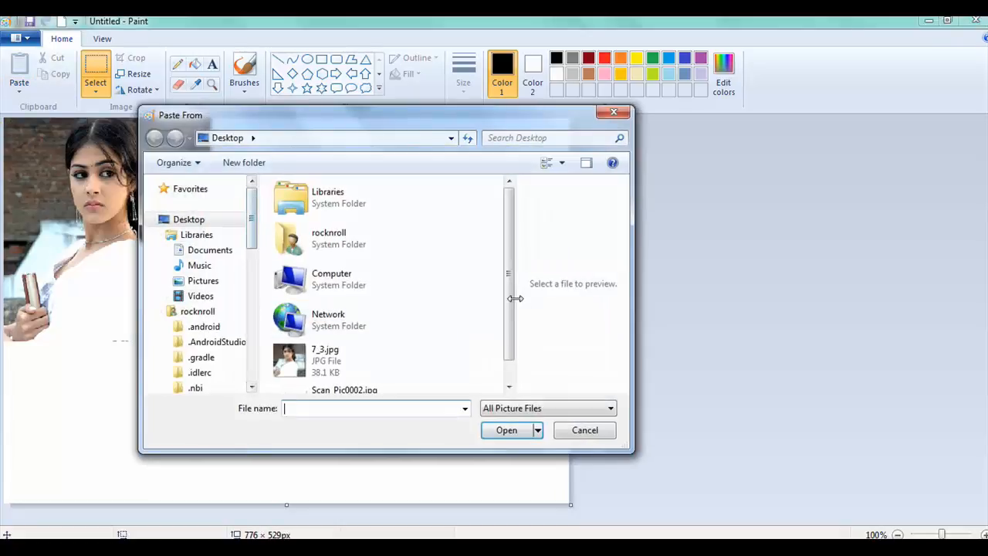
drag(509, 306, 509, 363)
click(354, 375)
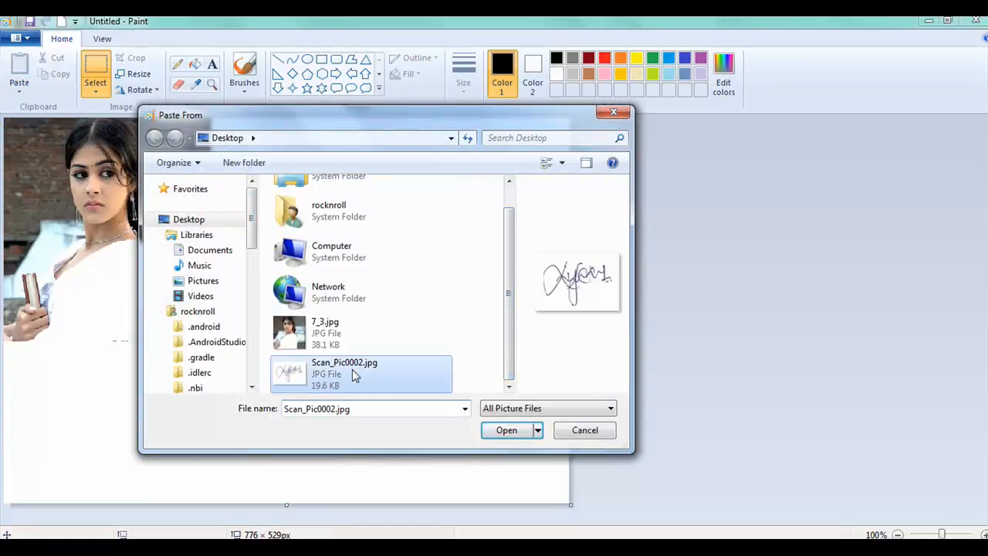
click(507, 430)
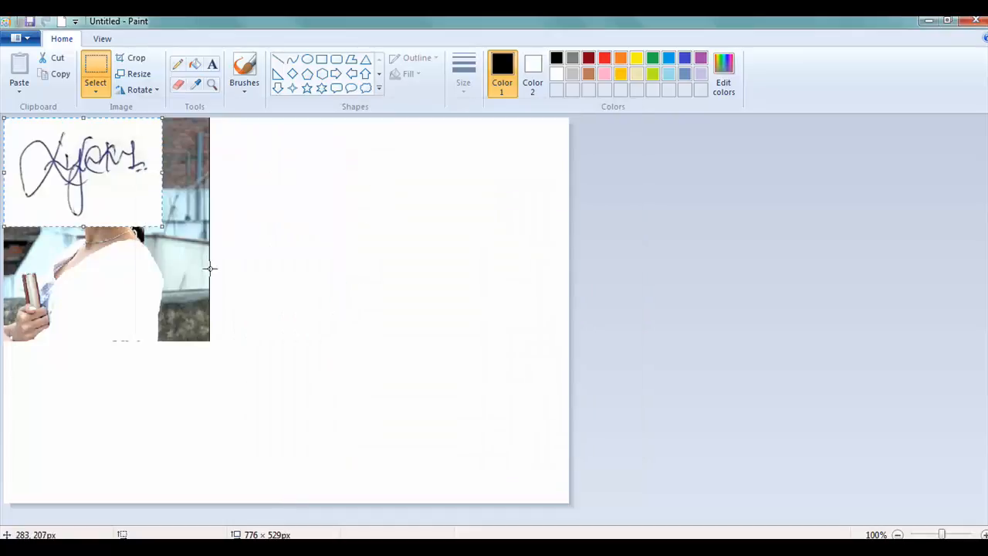
Move the signature directly beneath the photo, reduce its height to make it about 217 × 90 px, and deselect it
mouse_move(93, 144)
mouse_down()
mouse_move(109, 295)
mouse_move(100, 384)
mouse_move(105, 367)
mouse_up()
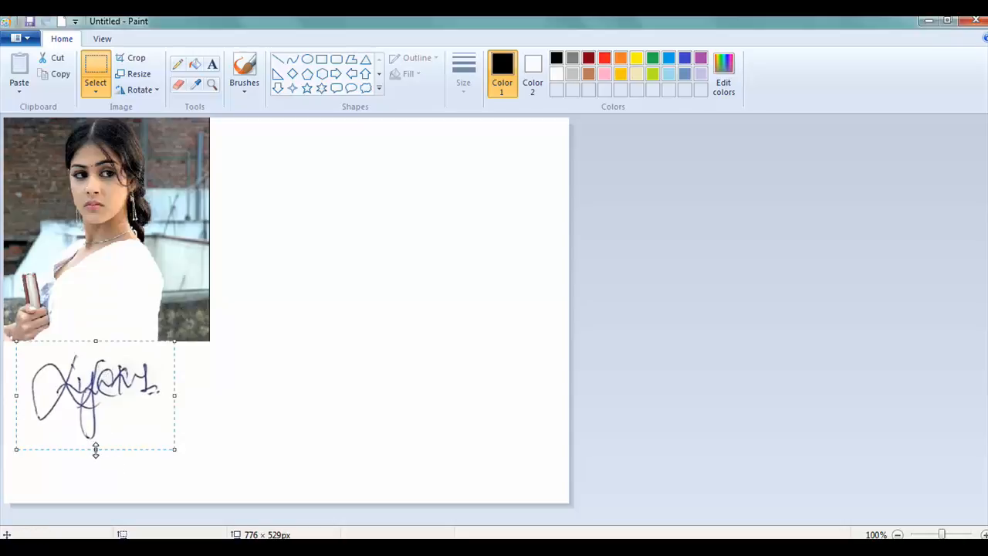
drag(96, 451, 97, 406)
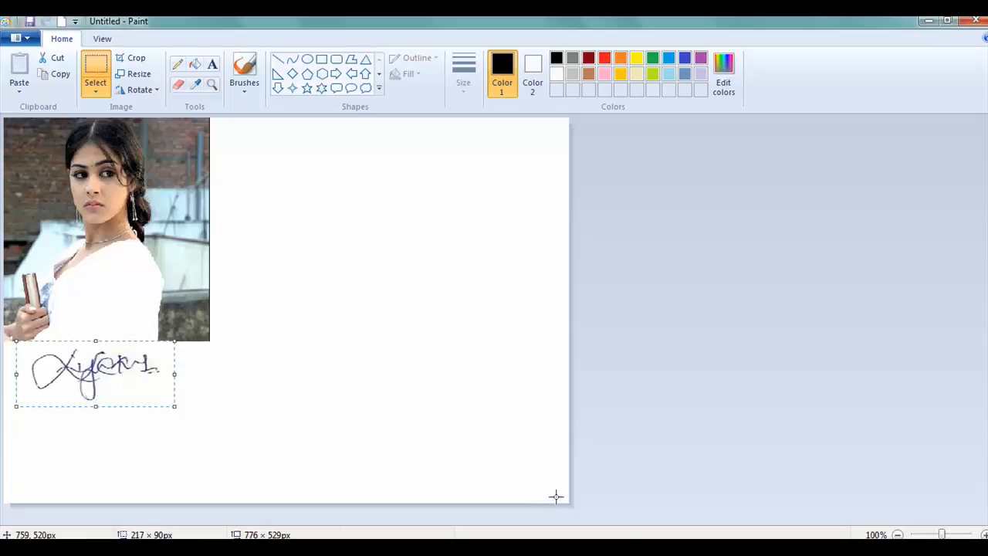
click(562, 499)
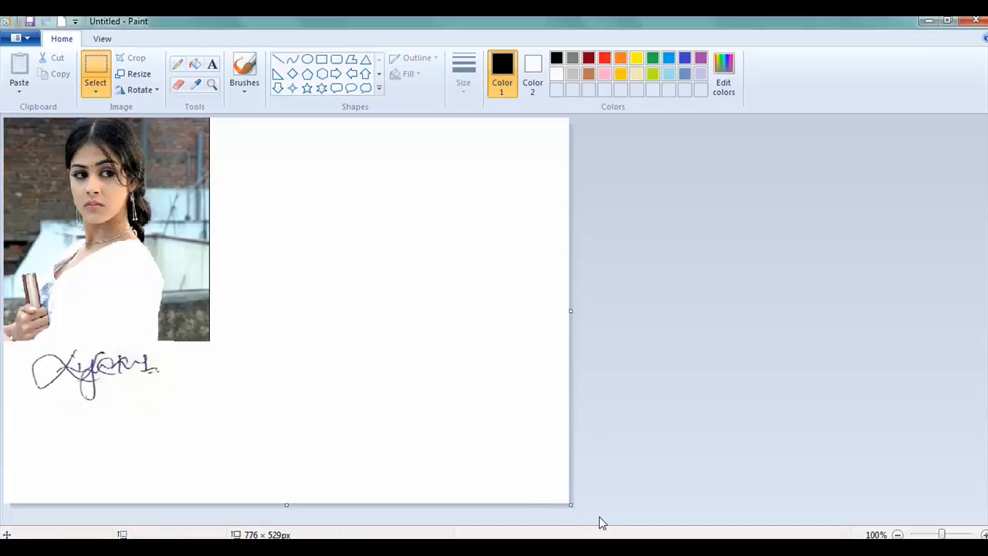
Trim the canvas to about 285 × 392 px around the photo and signature, and save it on the Desktop as a JPEG named app
drag(571, 505, 210, 403)
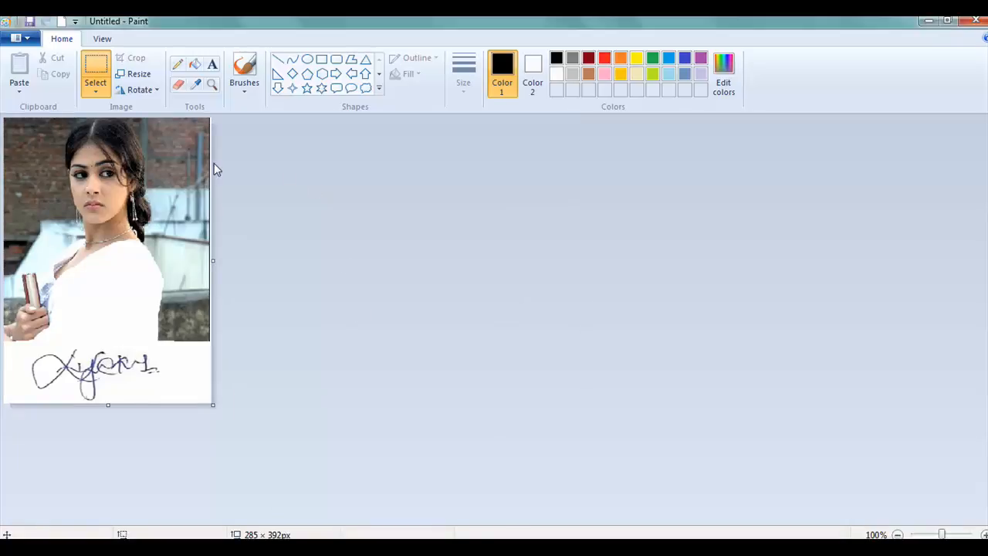
click(33, 43)
mouse_move(46, 162)
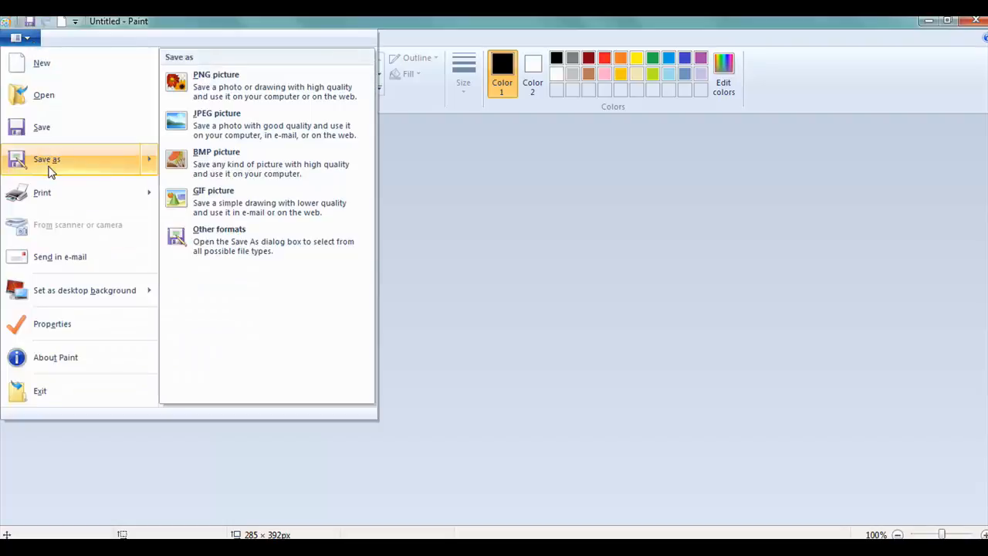
click(240, 123)
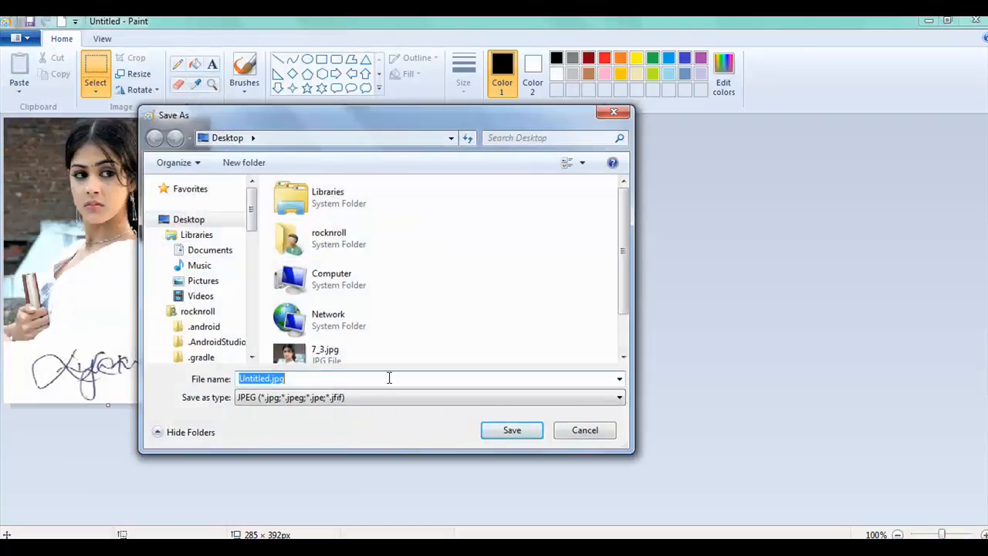
text(app)
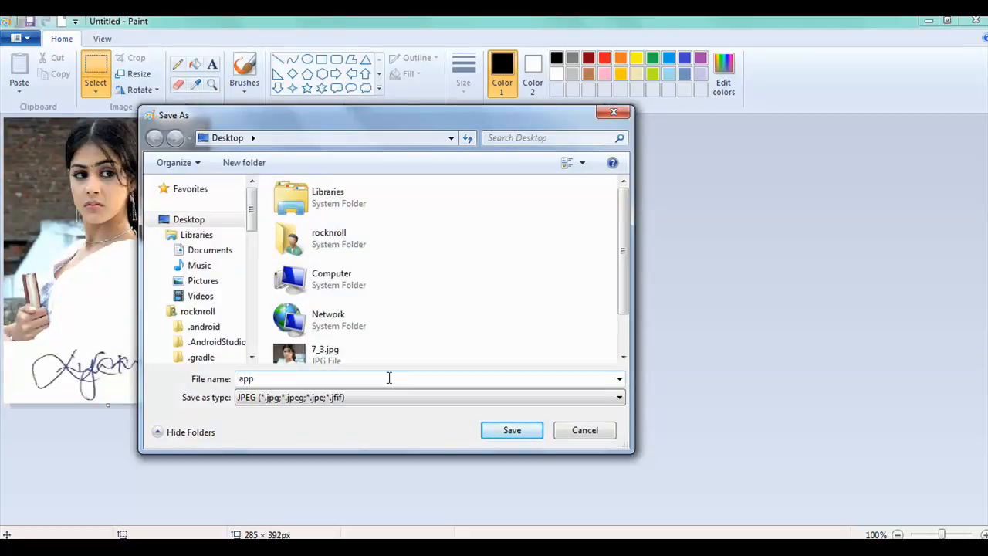
key(Return)
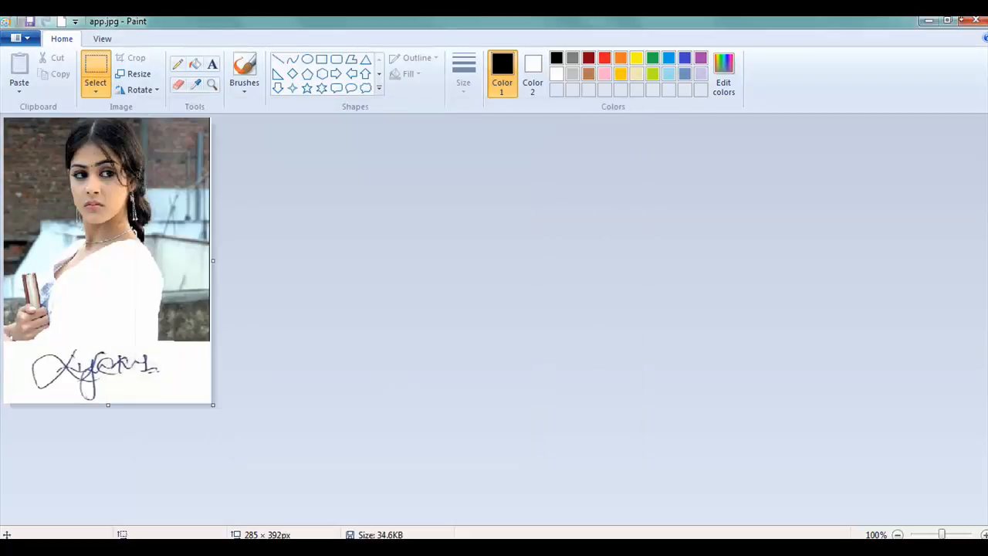
Switch to the desktop and preview the saved app.jpg in Picasa Photo Viewer, closing the viewer when done
click(928, 23)
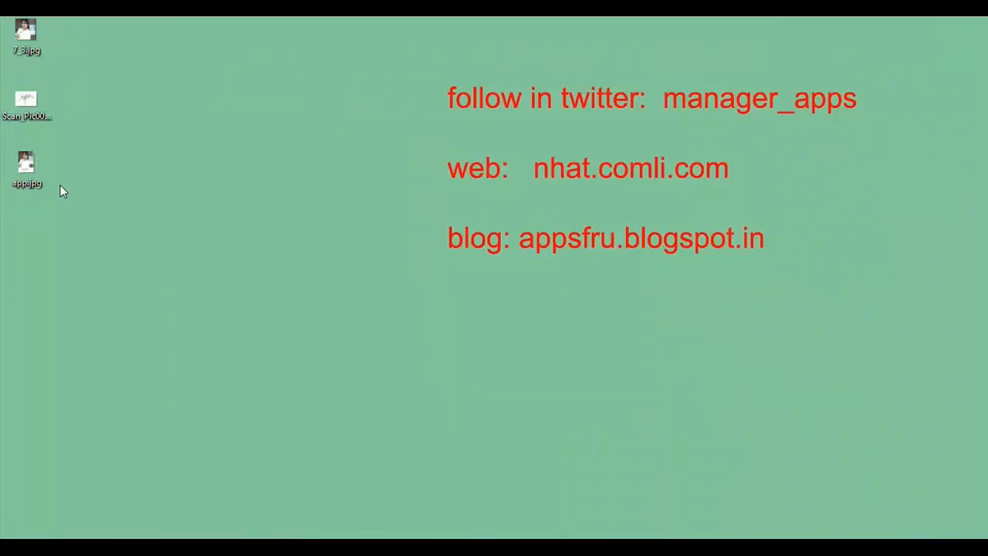
double_click(27, 164)
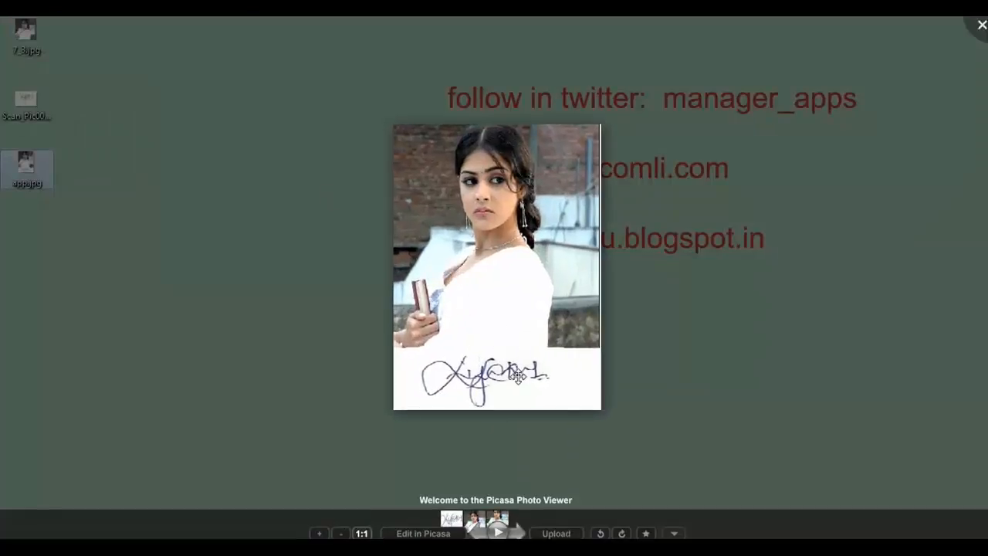
click(979, 27)
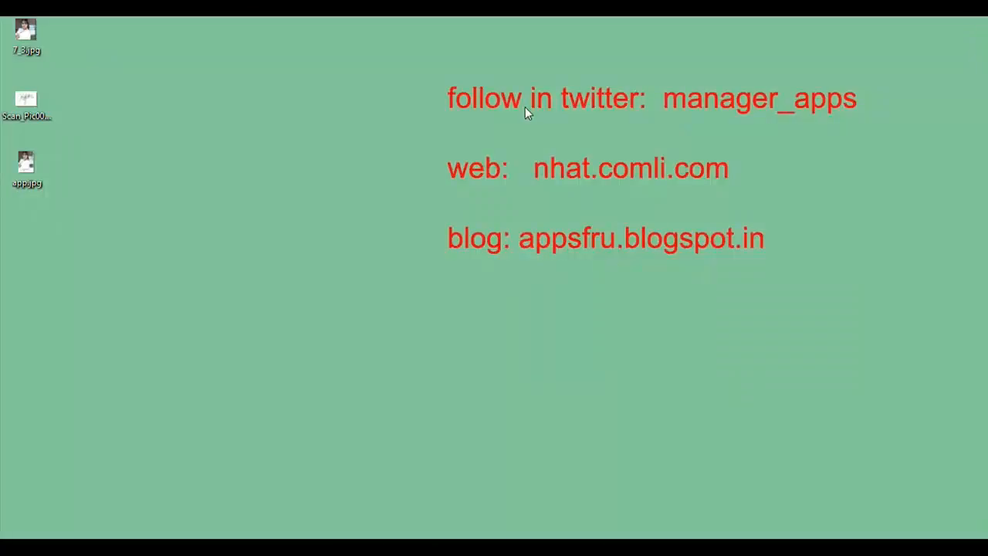
Check the size on disk of app.jpg in its file properties
right_click(36, 174)
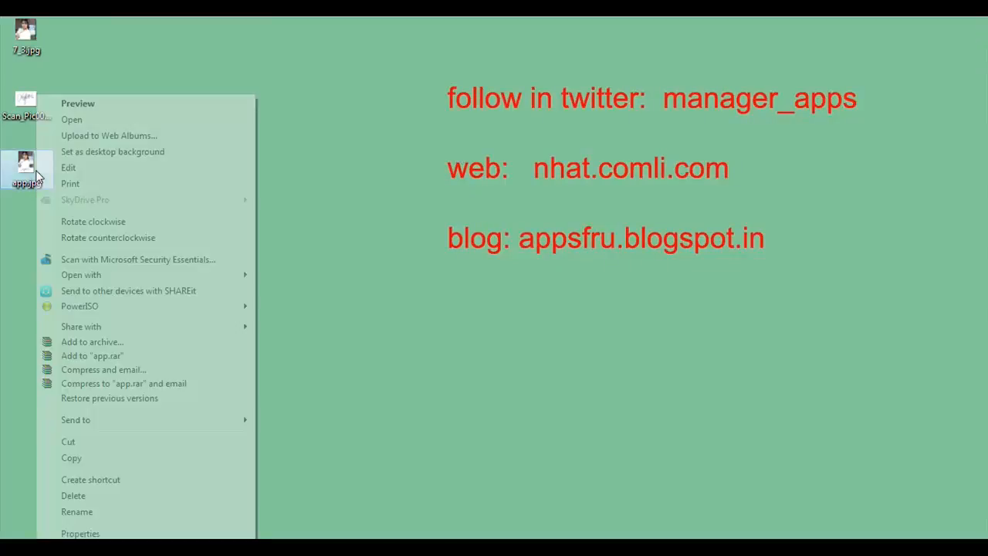
click(81, 534)
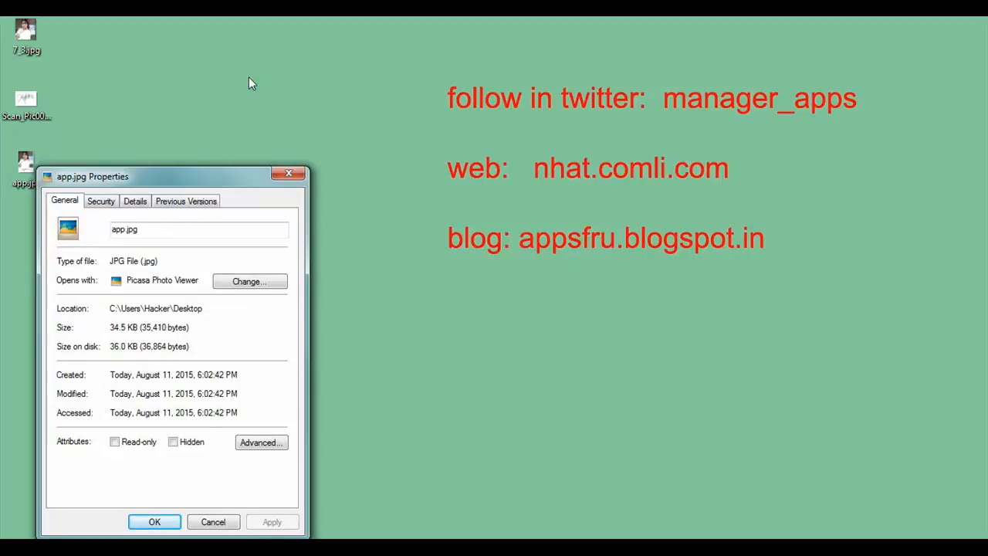
drag(222, 173, 257, 38)
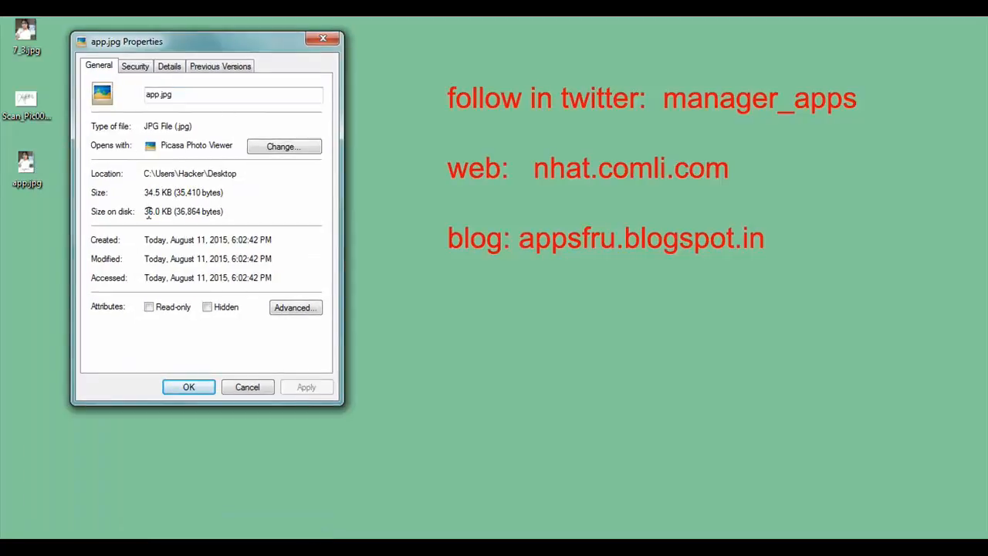
drag(148, 212, 167, 214)
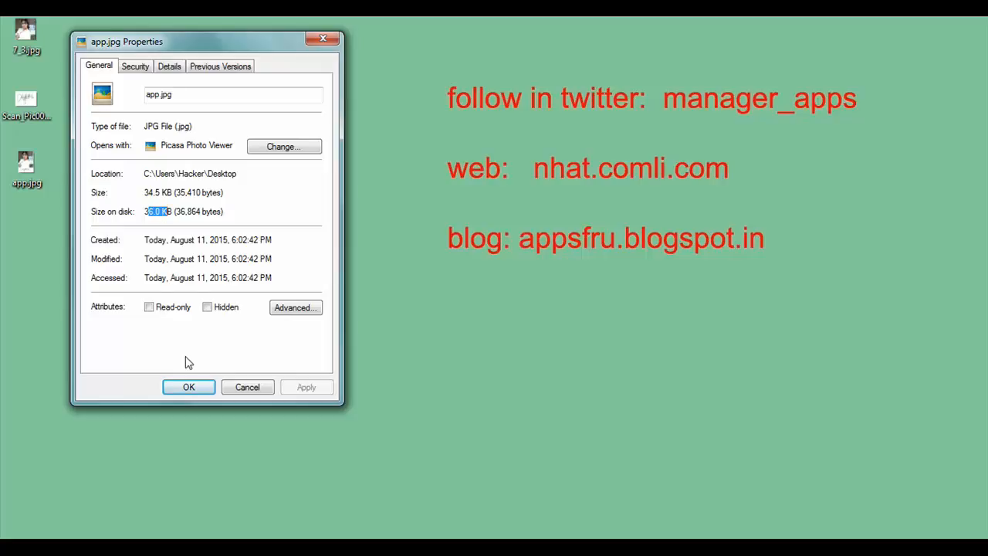
click(194, 387)
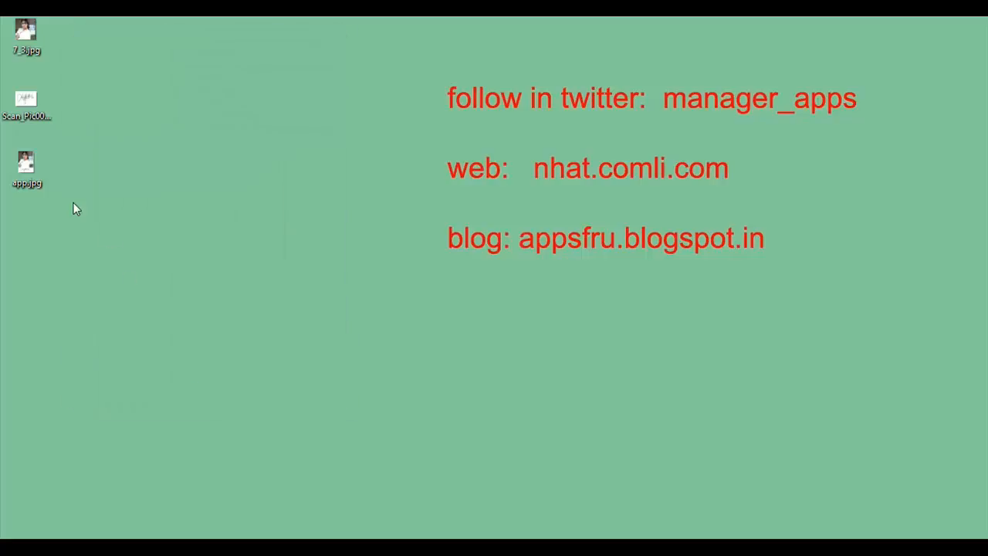
Open app.jpg from the desktop in Paint and maximize the window
right_click(36, 182)
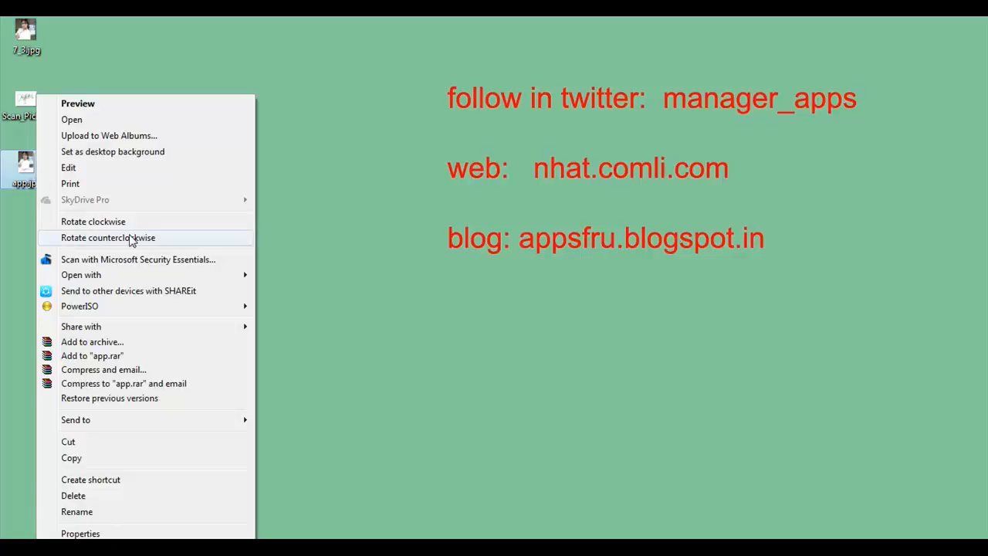
mouse_move(148, 279)
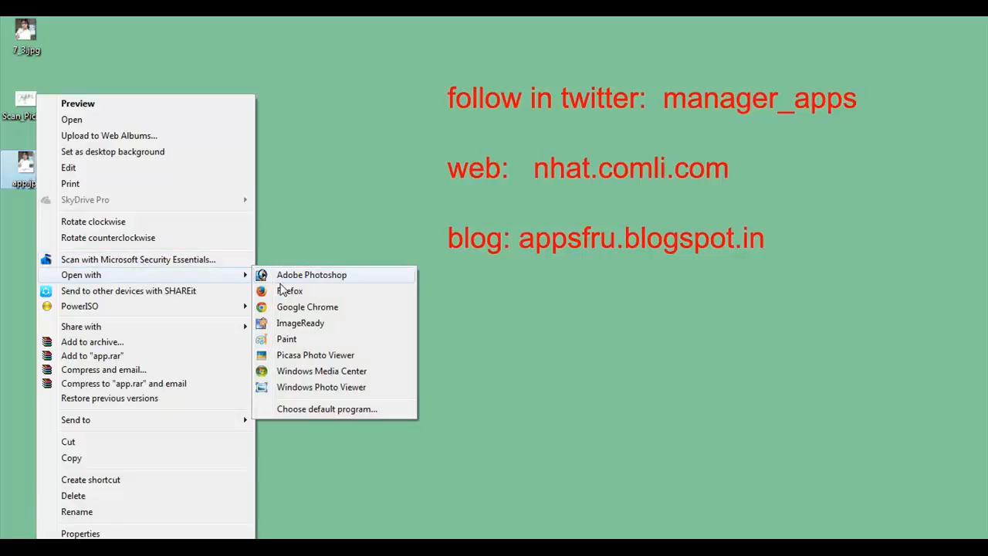
click(296, 340)
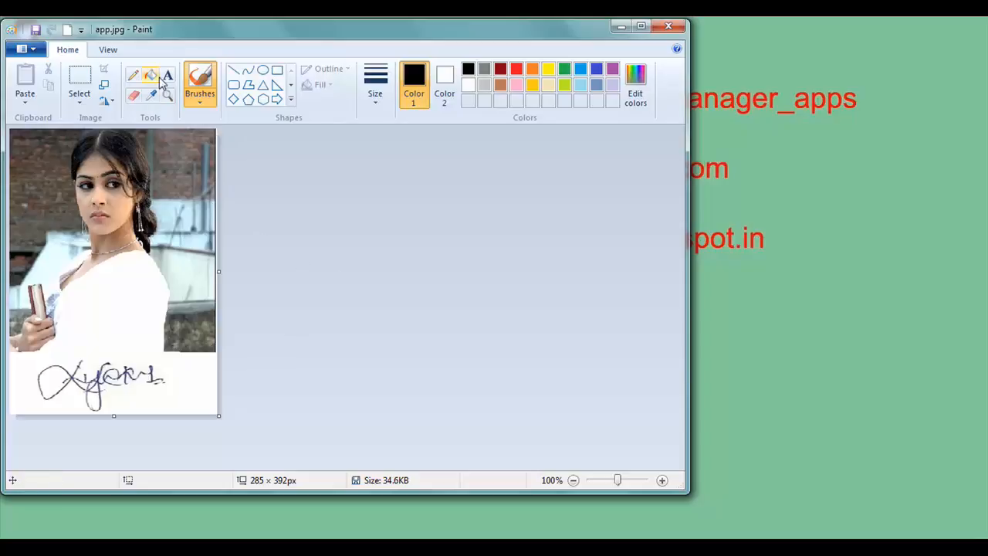
click(640, 26)
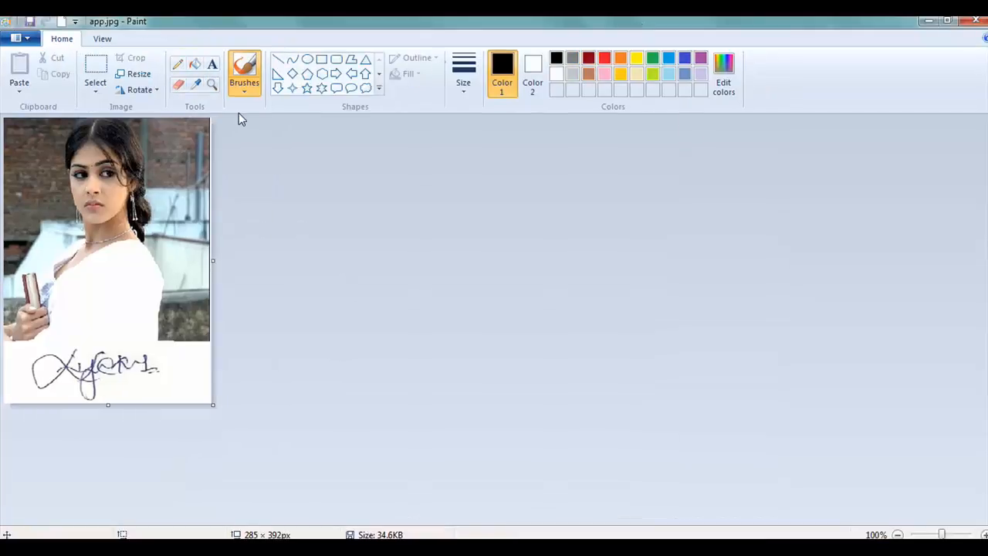
Resize the image by pixels to a horizontal size of 180, maintaining the aspect ratio
click(135, 74)
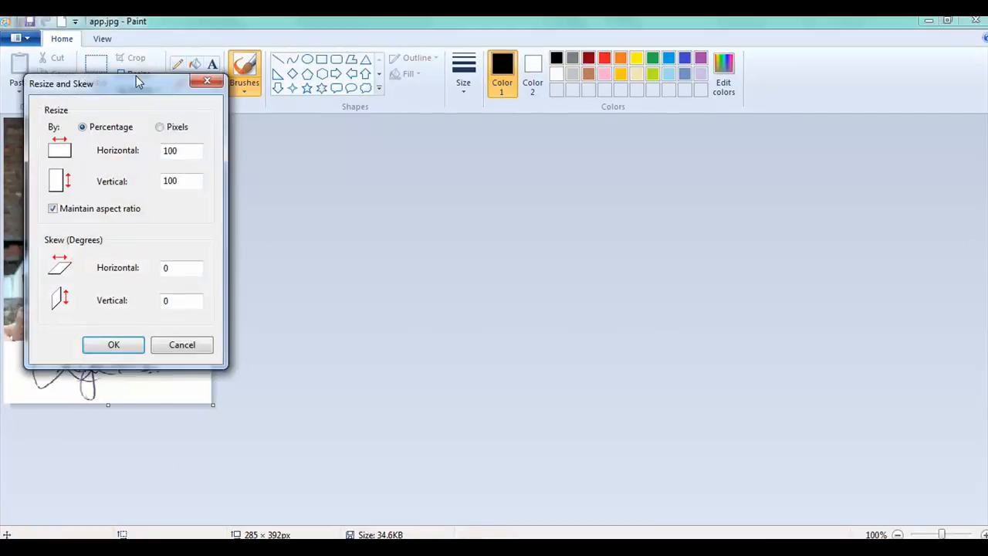
click(162, 127)
click(190, 149)
key(BackSpace)
key(BackSpace)
key(BackSpace)
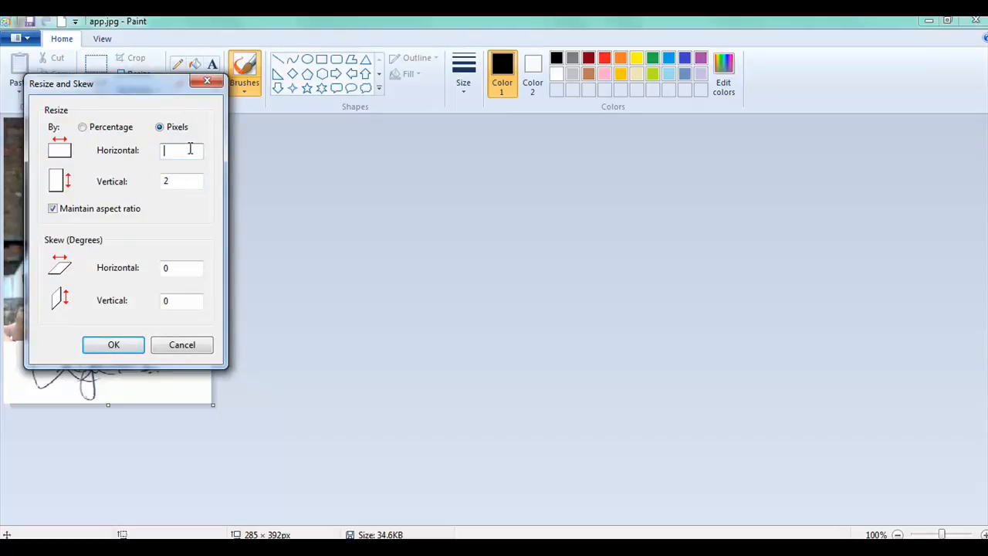
text(180)
click(128, 349)
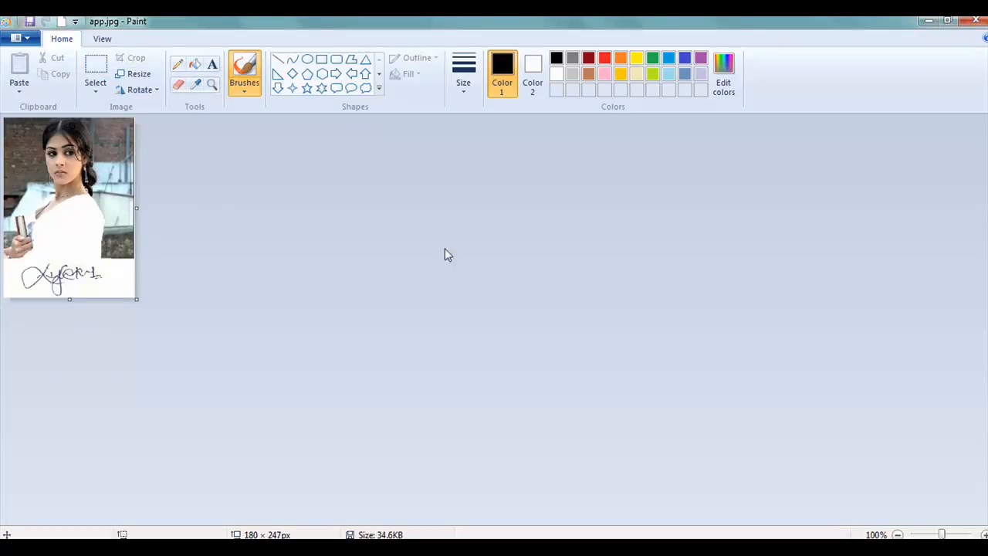
Save the resized image to the desktop as a separate JPEG picture named app2
click(20, 37)
mouse_move(84, 165)
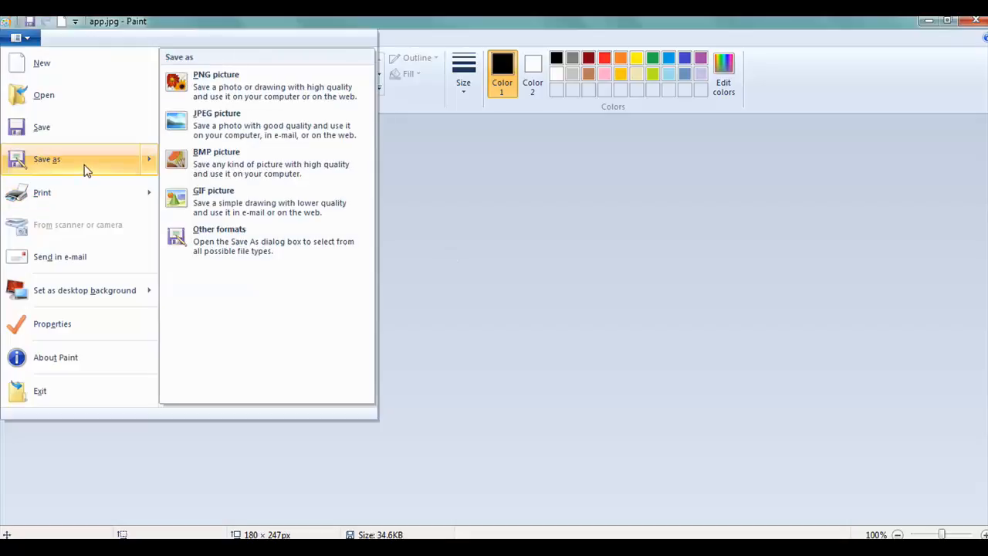
click(240, 127)
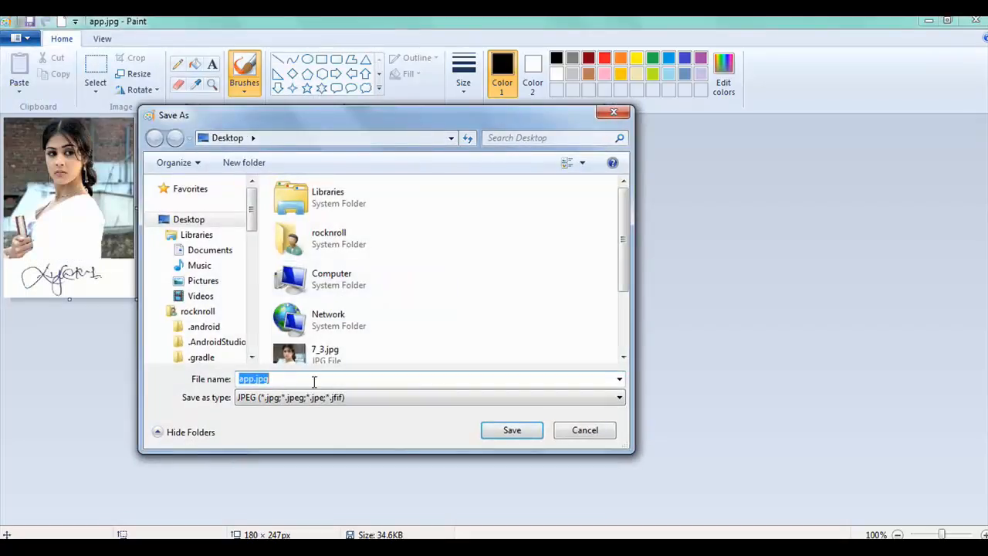
text(app2)
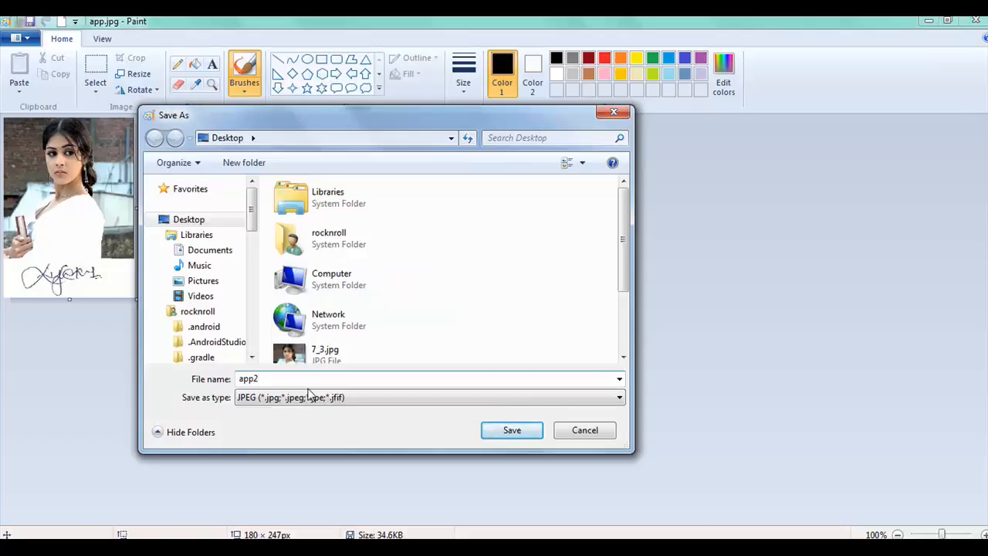
key(Return)
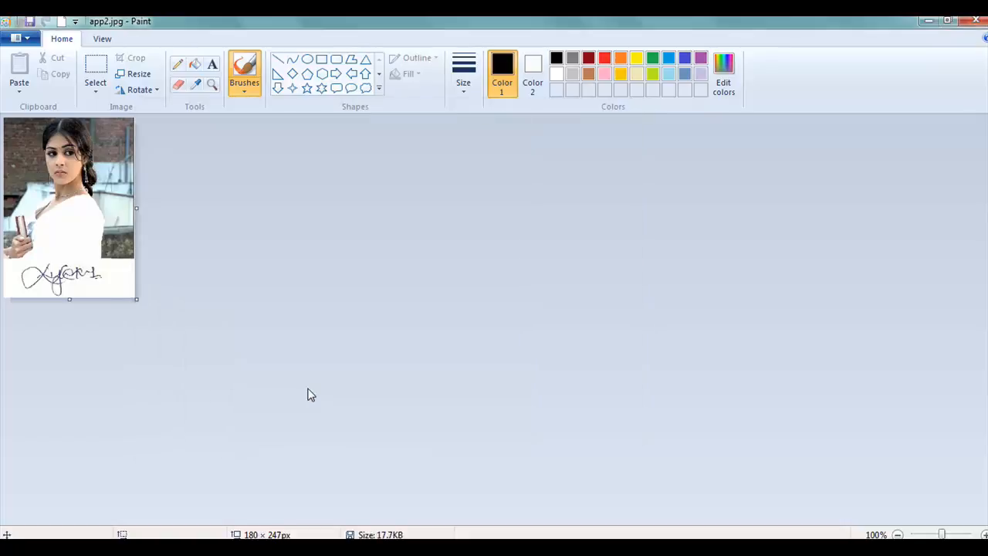
Switch to the desktop and check the size and size on disk of app2.jpg in its file properties, closing them when done
click(930, 21)
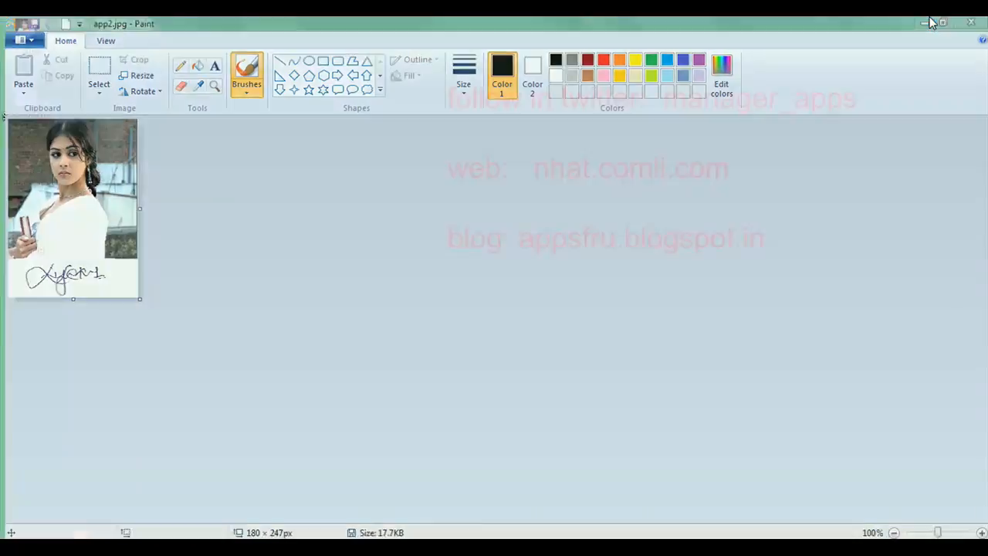
double_click(31, 242)
right_click(32, 245)
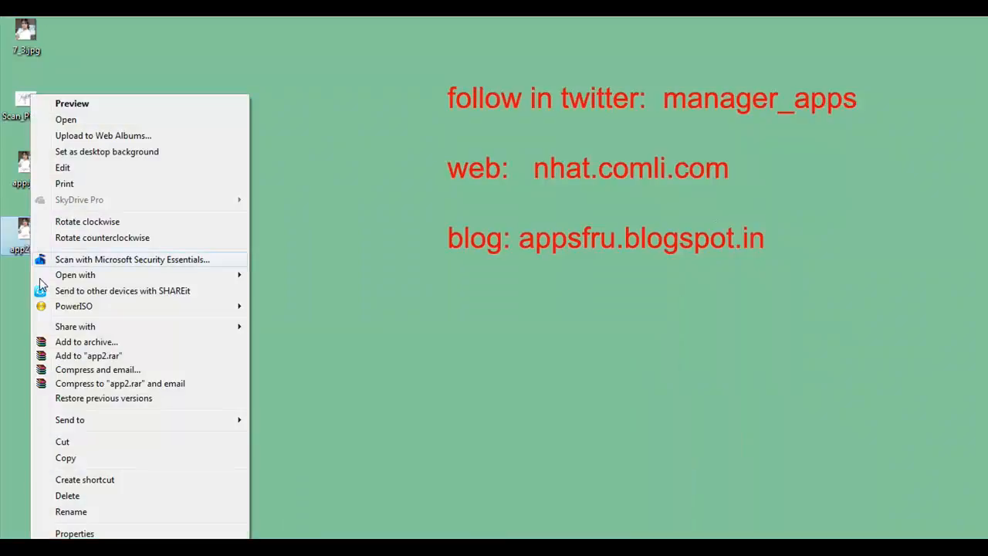
click(99, 532)
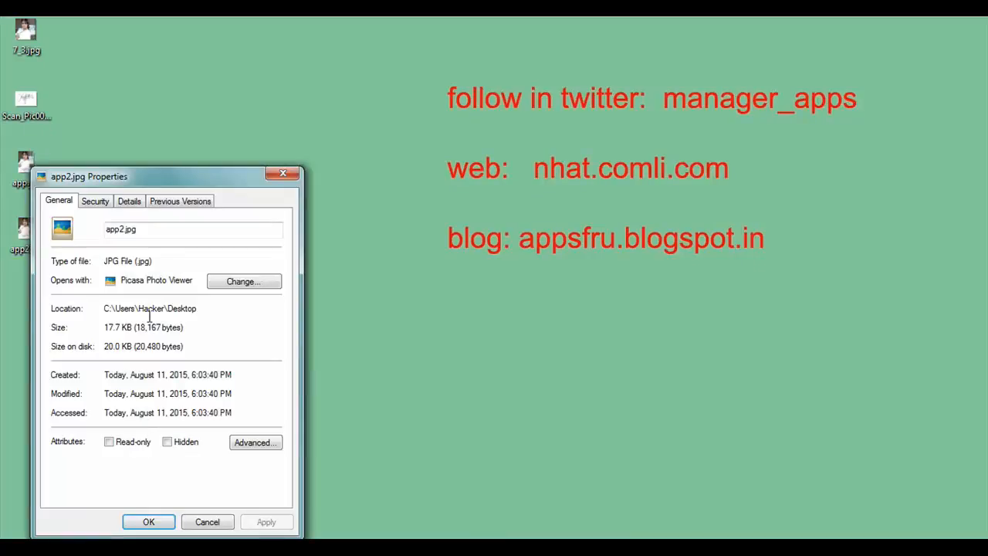
drag(121, 346, 100, 347)
click(116, 345)
drag(106, 327, 127, 328)
drag(220, 182, 247, 154)
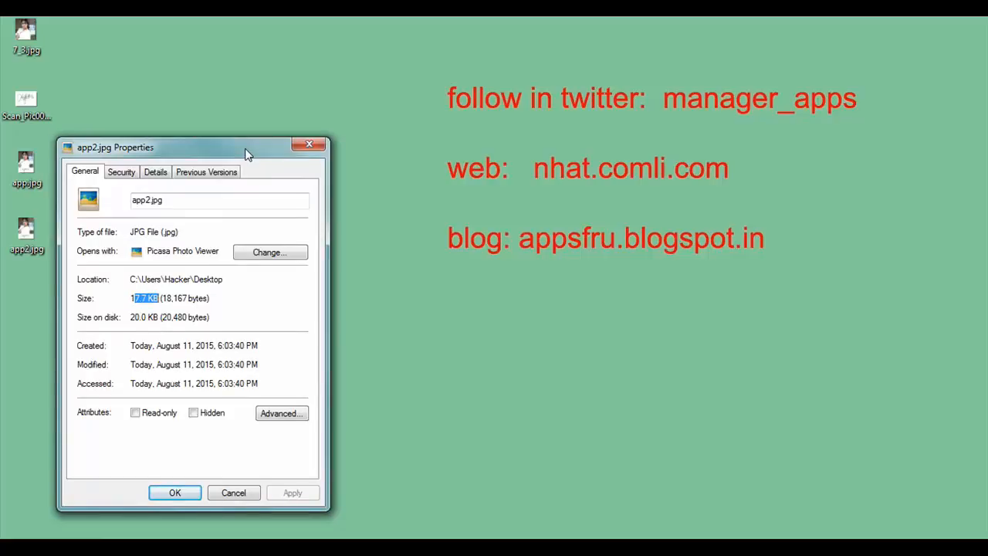
drag(247, 154, 258, 142)
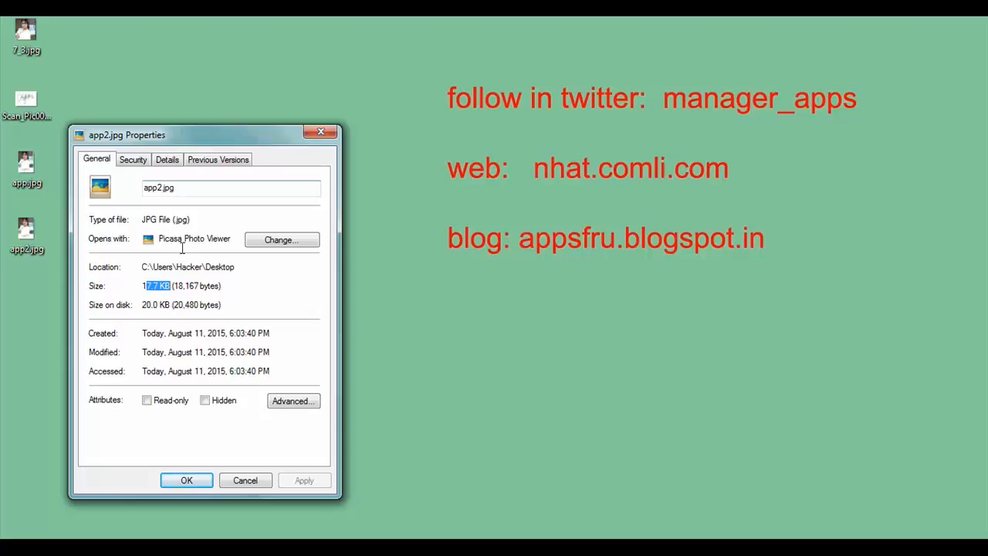
drag(169, 286, 142, 286)
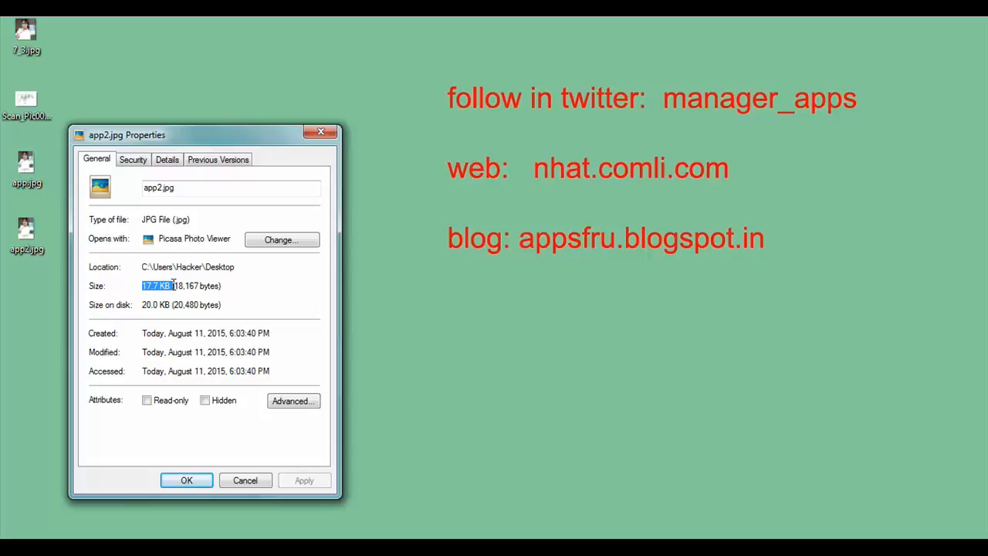
click(204, 480)
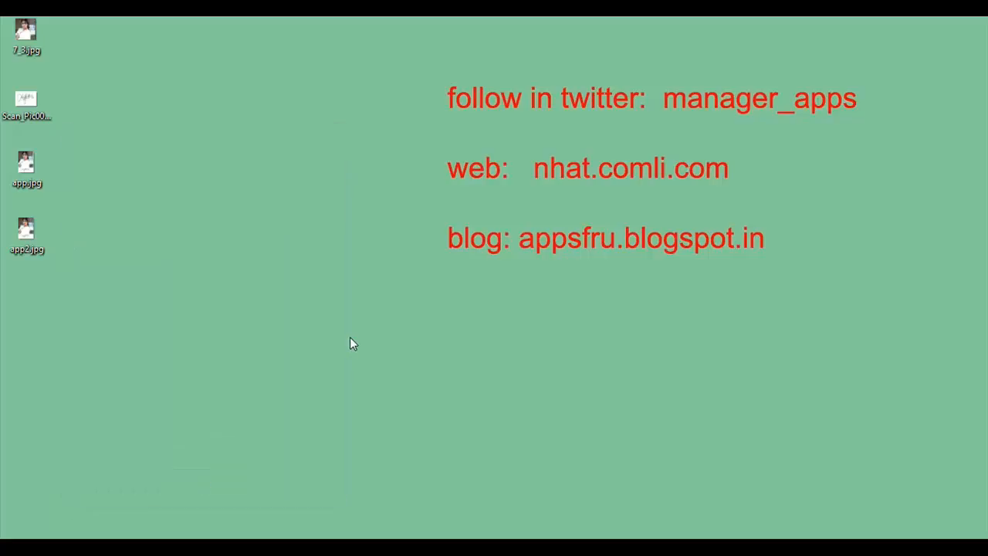